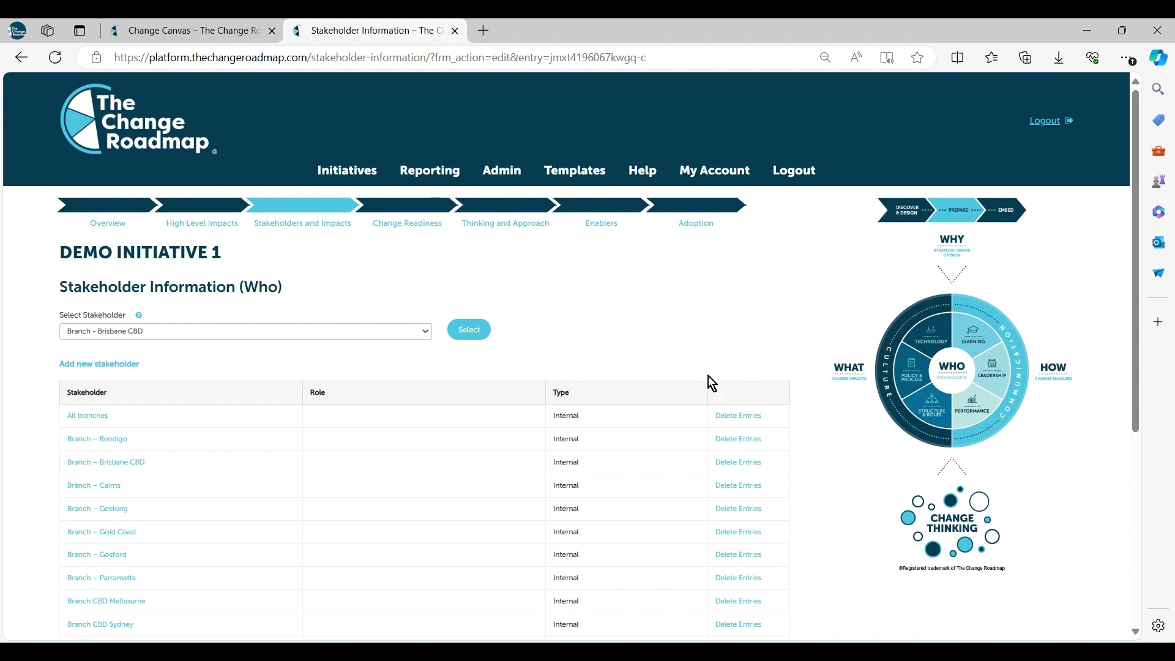
# - Look through the stakeholder list of Demo Initiative 1 and open the IT stakeholder's details
pyautogui.scroll(-4, 235, 486)
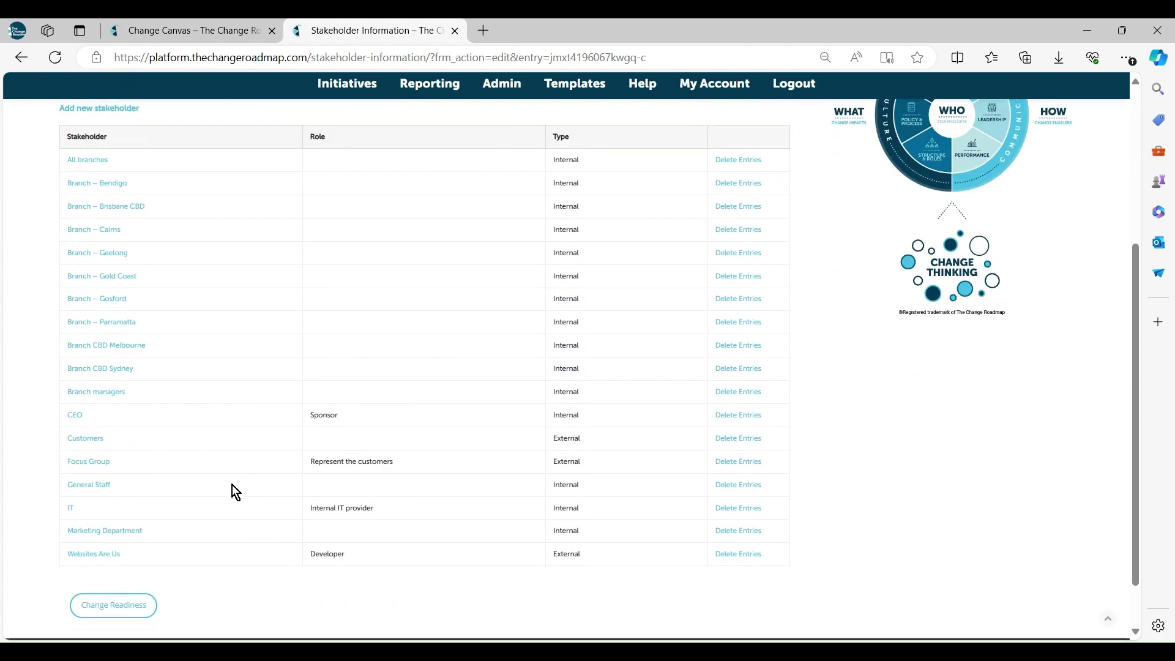
pyautogui.scroll(2, 232, 485)
pyautogui.scroll(1, 236, 491)
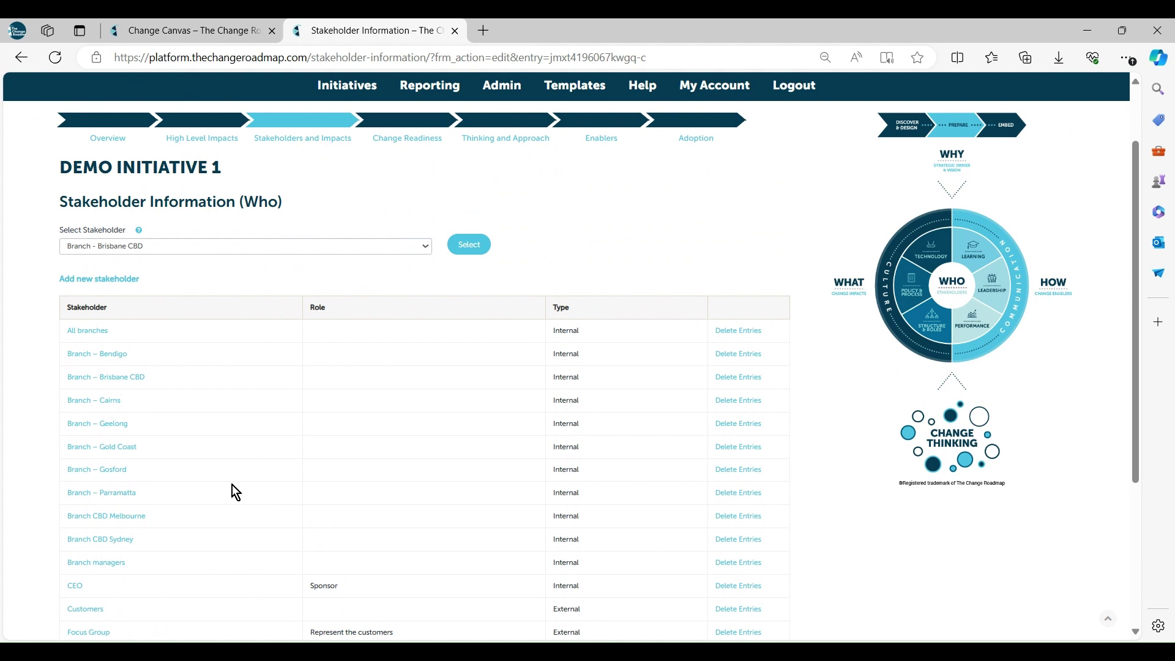
pyautogui.scroll(-2, 235, 491)
pyautogui.scroll(-2, 235, 491)
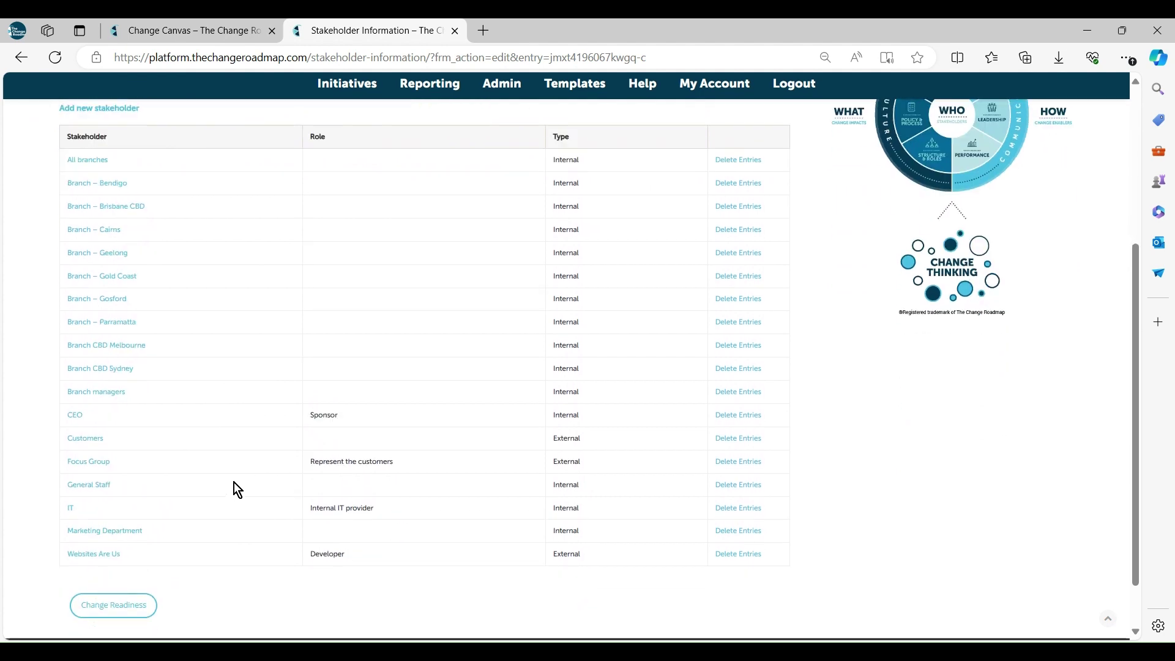
pyautogui.click(71, 509)
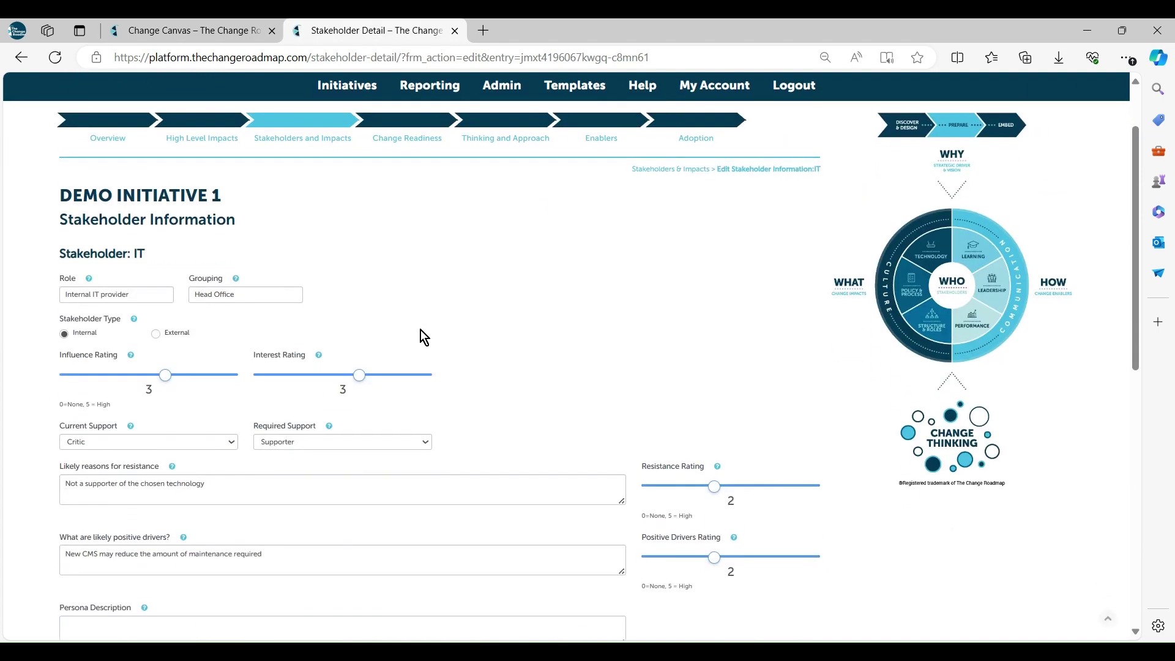
# - Review the IT stakeholder's ratings, support levels, resistance reasons, positive drivers, readiness status and entered detailed impacts
pyautogui.scroll(-1, 424, 337)
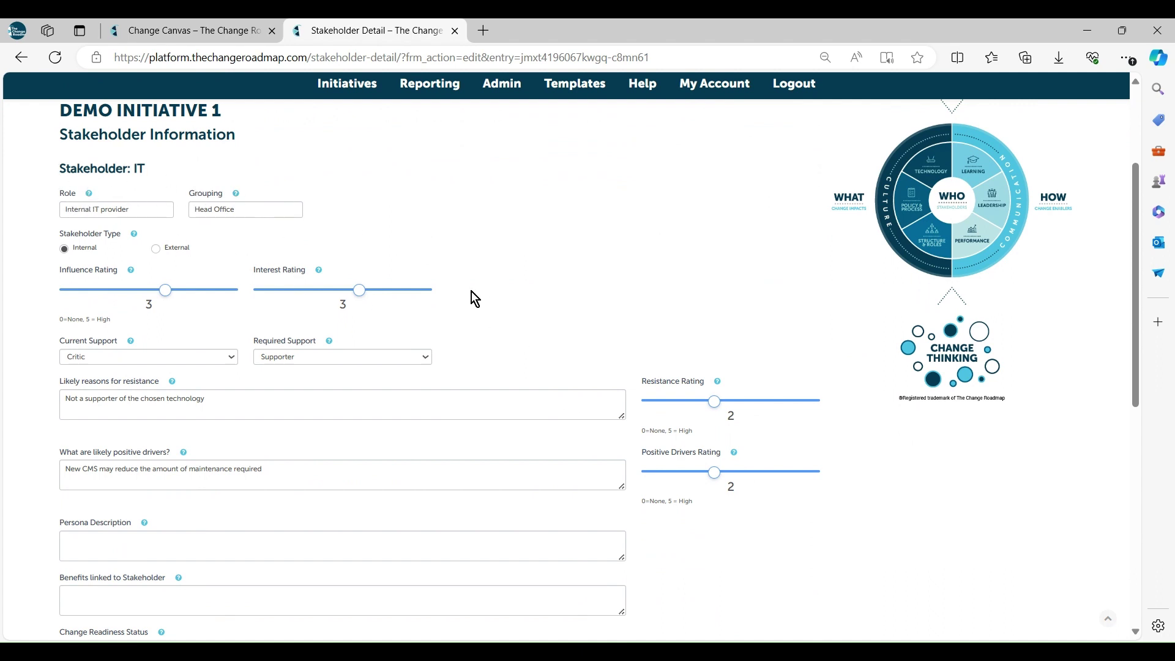
pyautogui.scroll(-1, 469, 331)
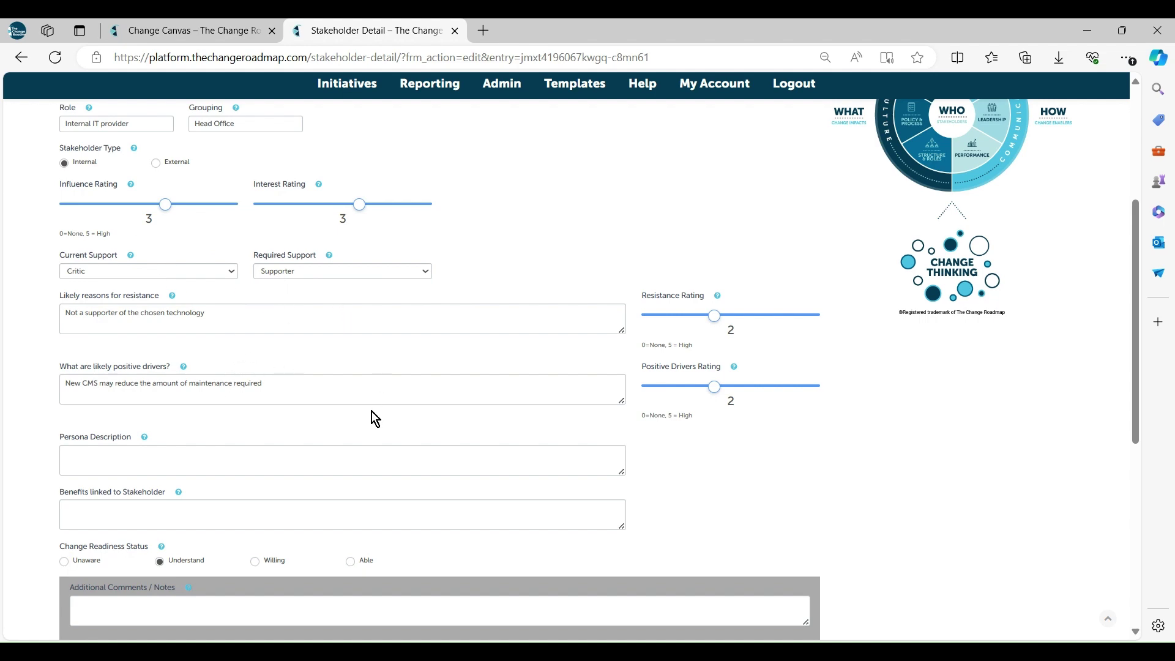
pyautogui.scroll(-5, 374, 407)
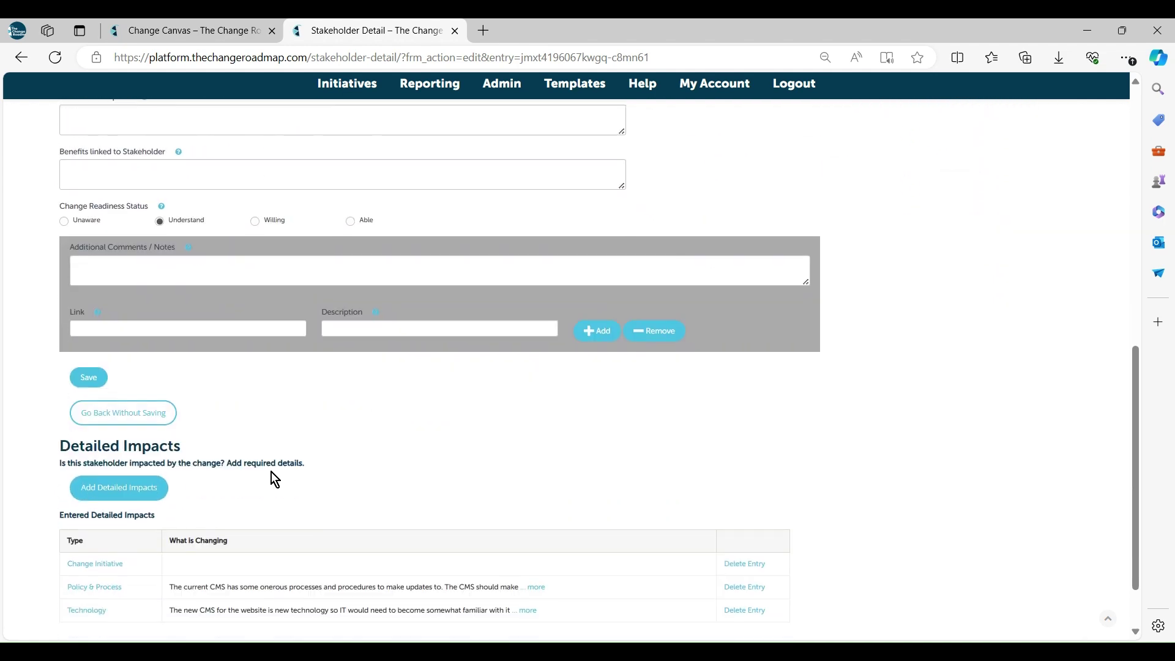
pyautogui.scroll(-1, 346, 483)
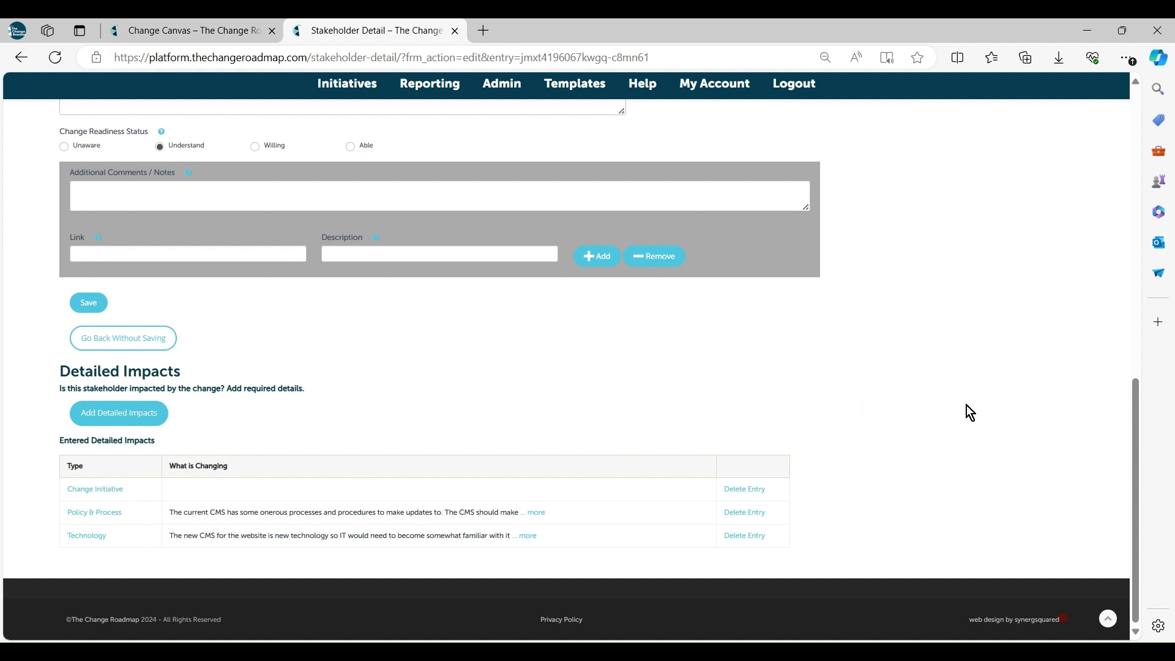
pyautogui.scroll(10, 966, 405)
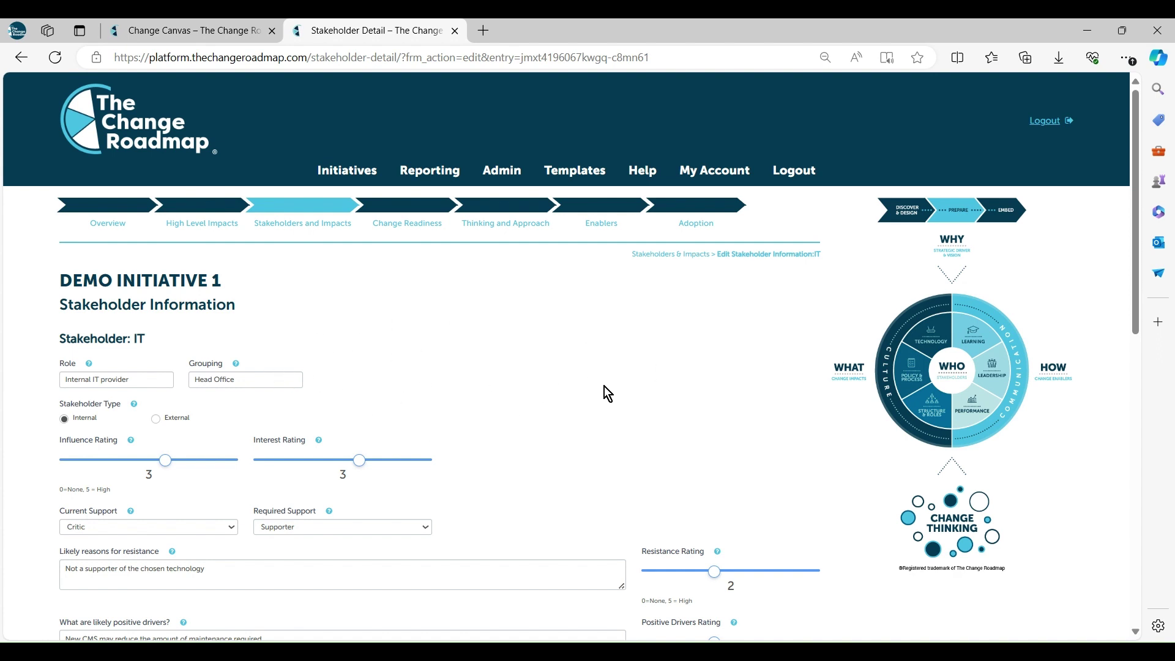
# - Switch to the Demo Initiative 1 Change Canvas and review it from the initiative overview through high level impacts to stakeholder information
pyautogui.moveTo(435, 174)
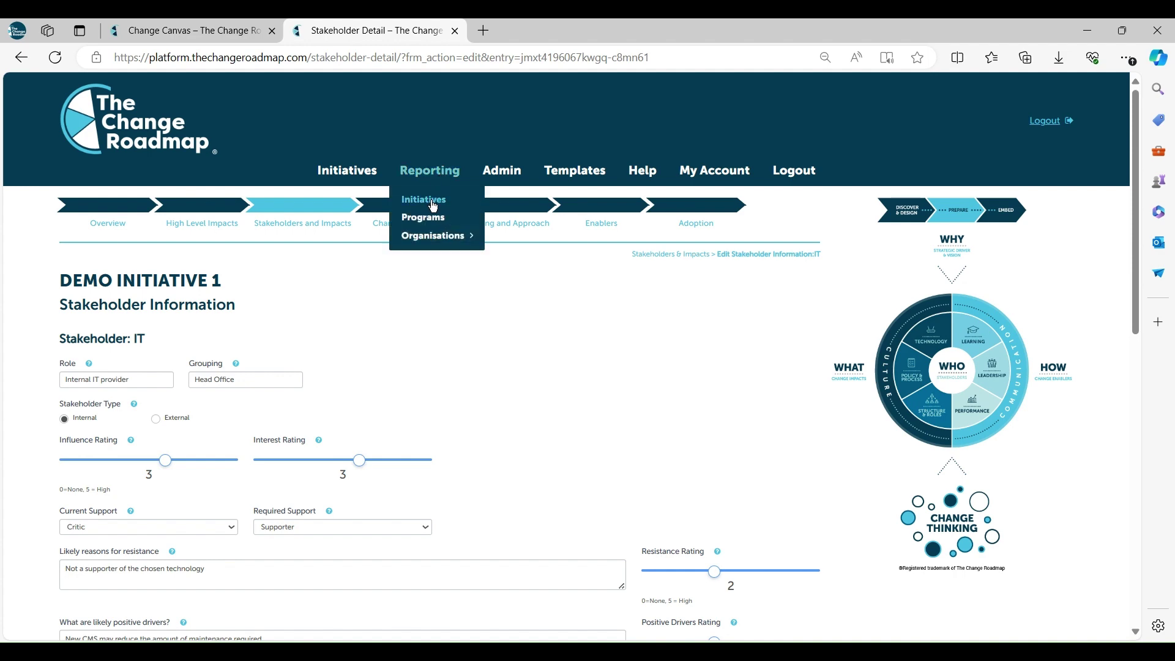
pyautogui.click(196, 31)
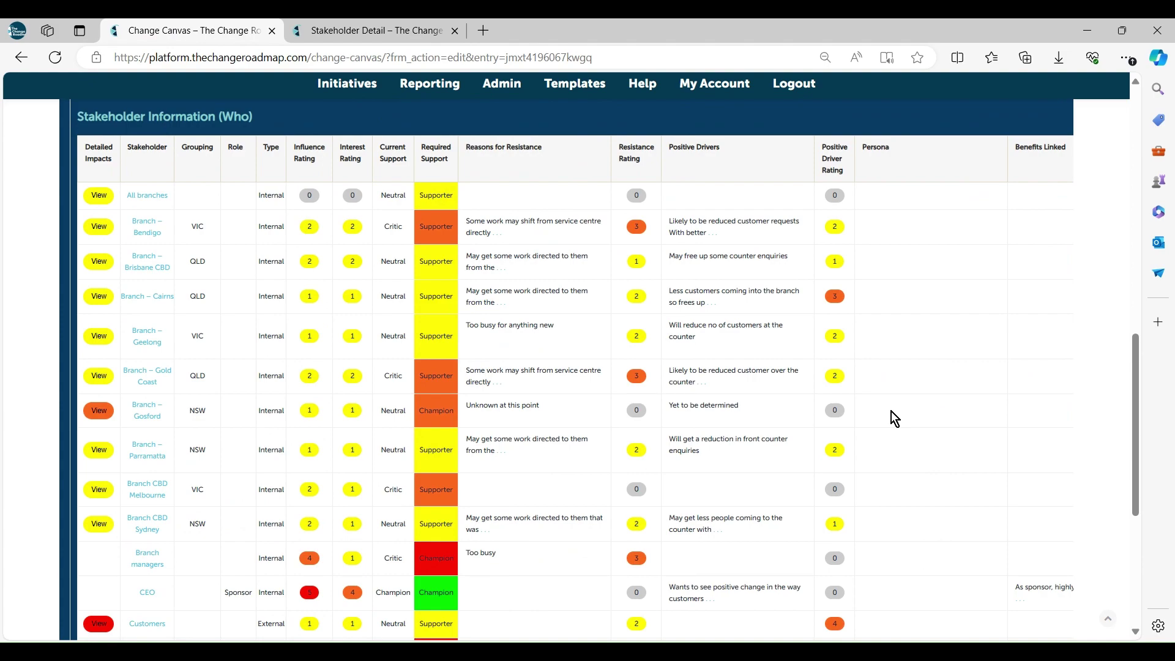
pyautogui.scroll(15, 891, 411)
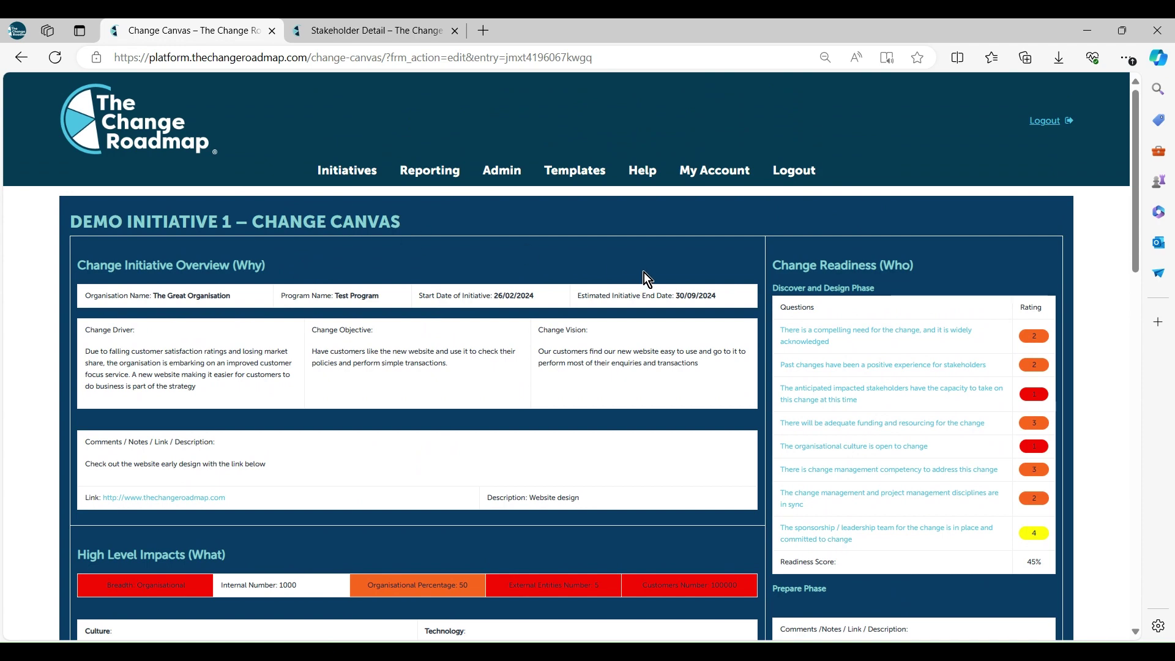
pyautogui.scroll(-6, 643, 273)
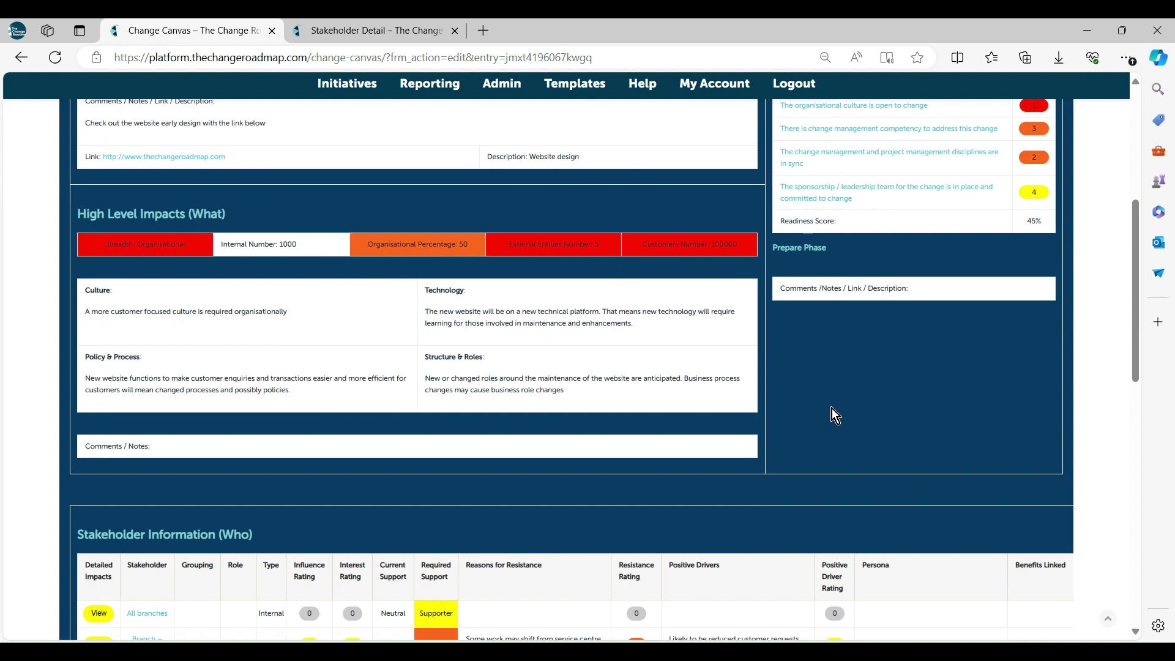
pyautogui.scroll(-5, 835, 417)
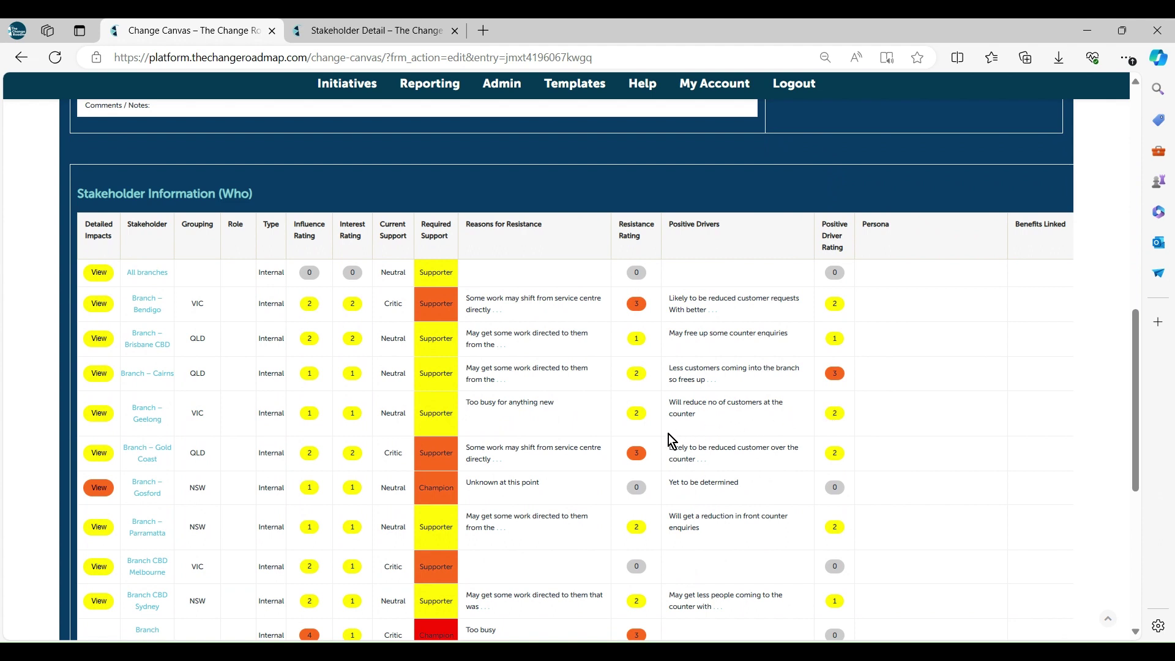
# - Examine the influence and interest ratings across all stakeholders in the Stakeholder Information table
pyautogui.scroll(-1, 677, 439)
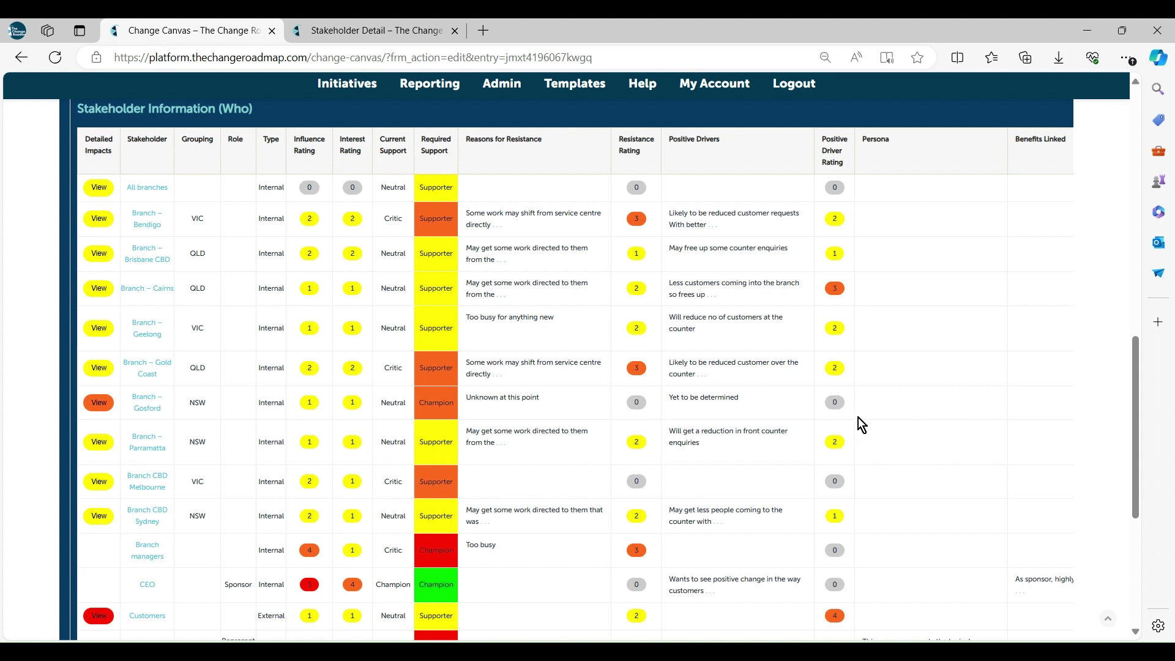
pyautogui.scroll(-4, 318, 333)
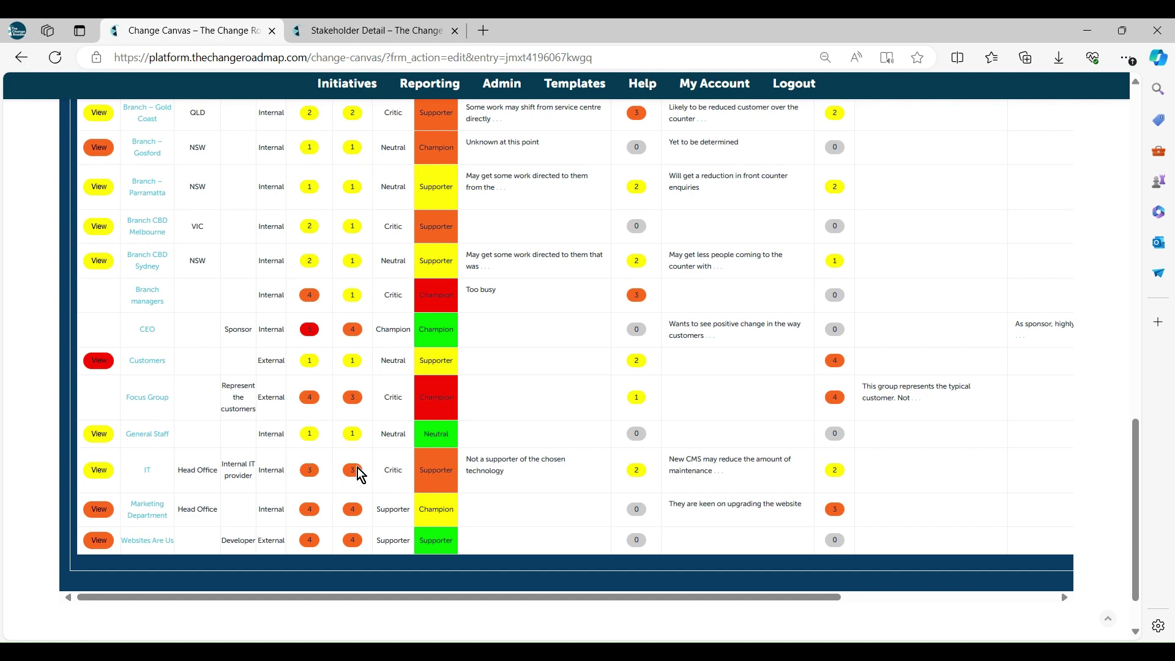
pyautogui.scroll(5, 357, 469)
pyautogui.scroll(2, 358, 468)
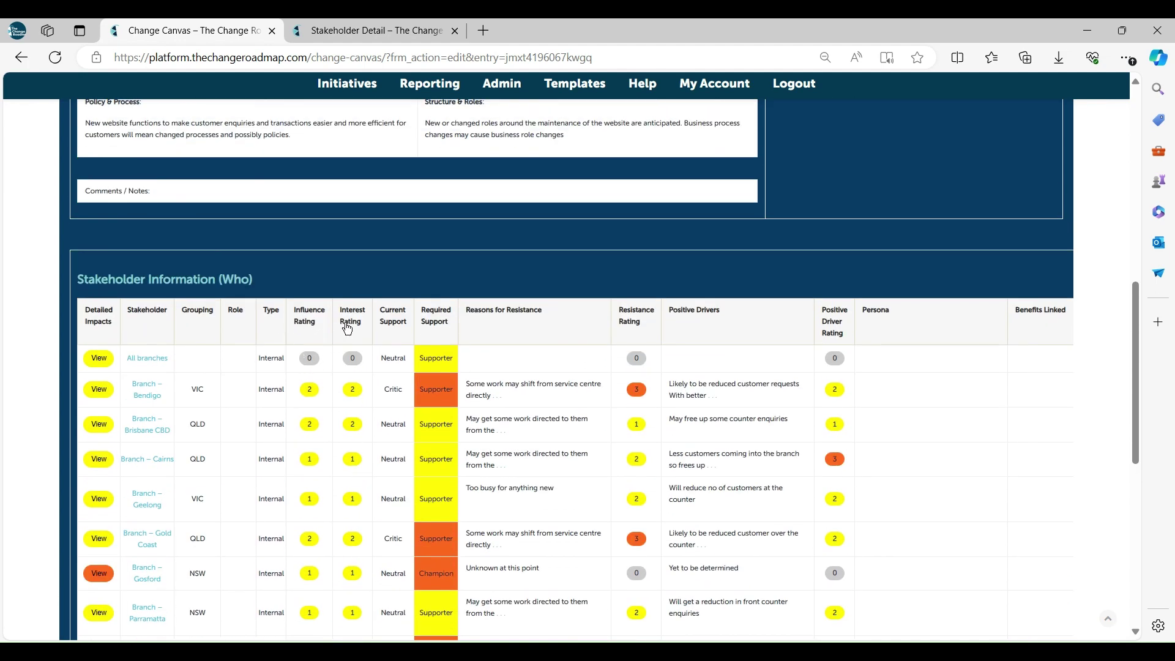
pyautogui.scroll(-8, 357, 333)
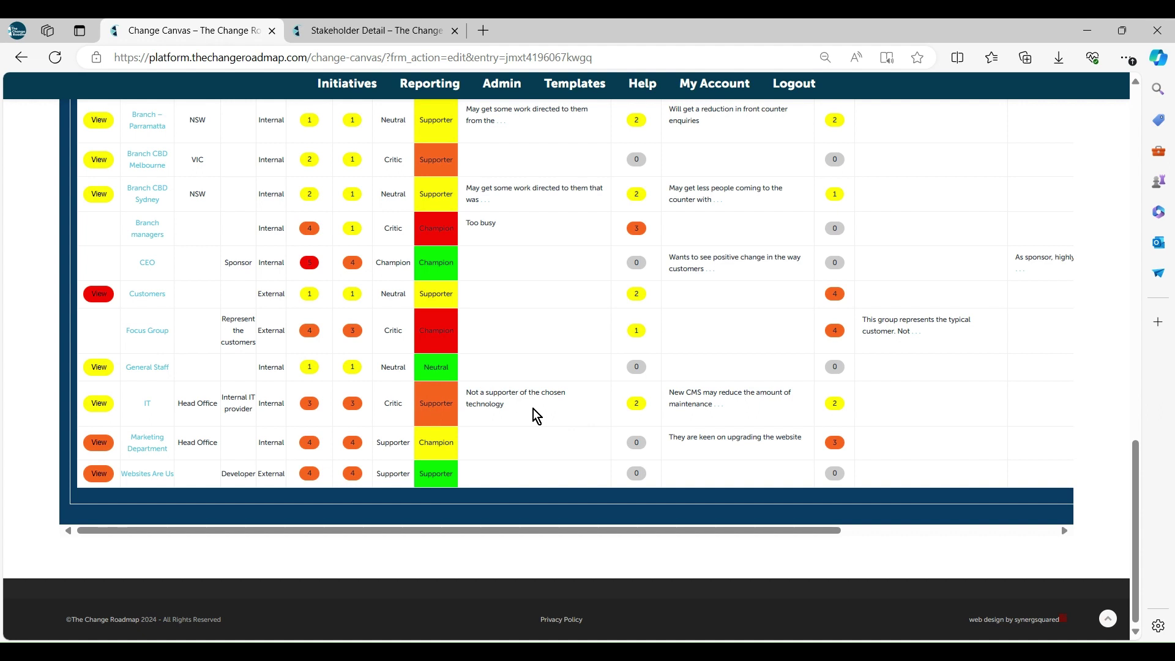
# - Compare current support with required support for each stakeholder in the Stakeholder Information table
pyautogui.scroll(5, 534, 409)
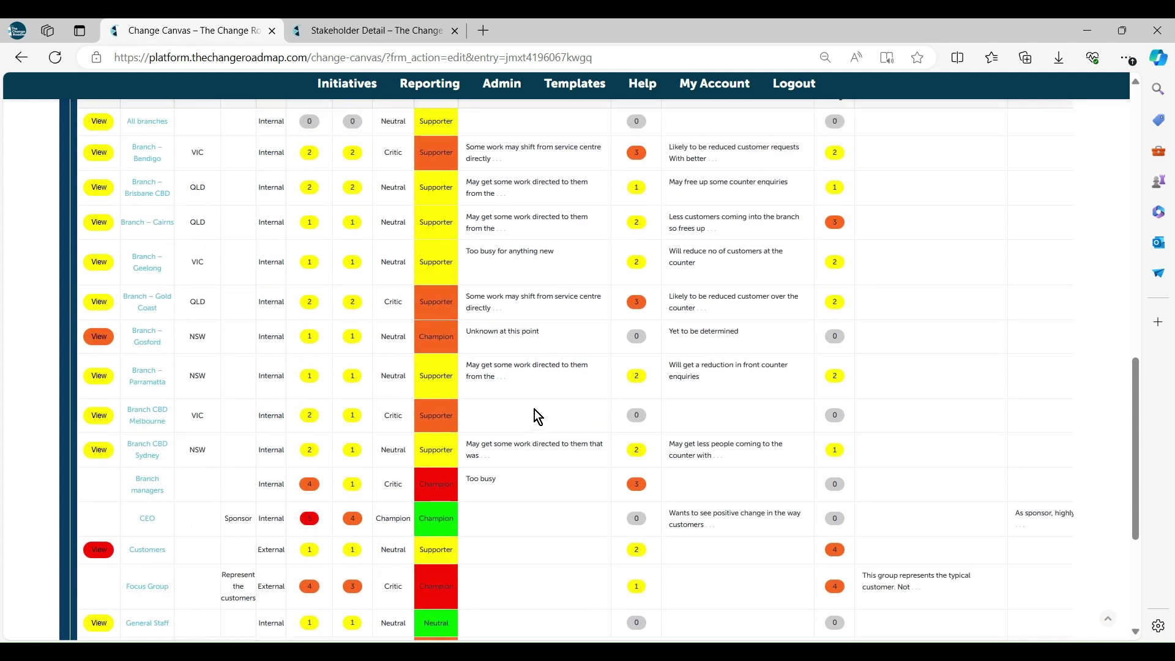
pyautogui.scroll(-2, 537, 416)
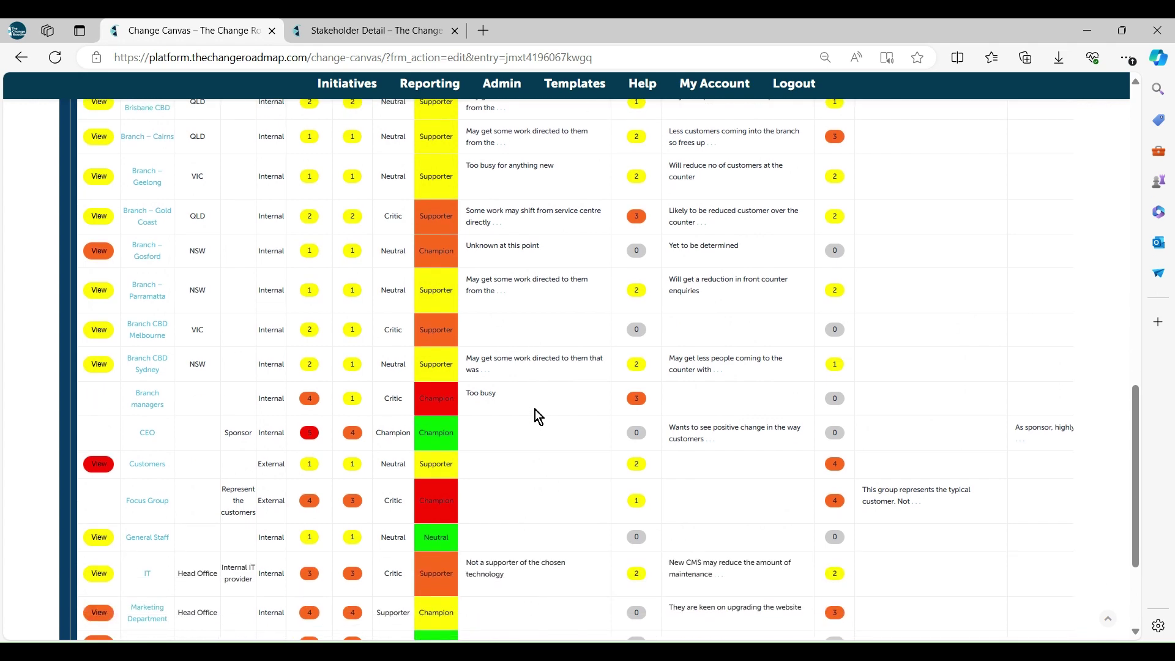
pyautogui.scroll(2, 534, 410)
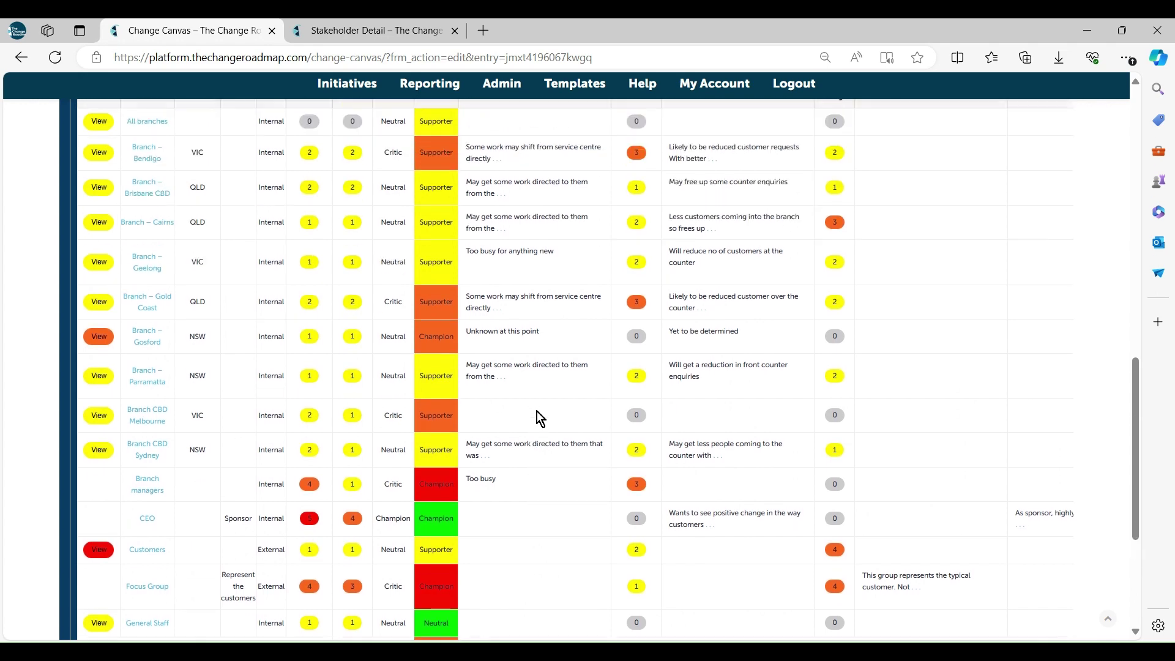
pyautogui.scroll(-2, 537, 411)
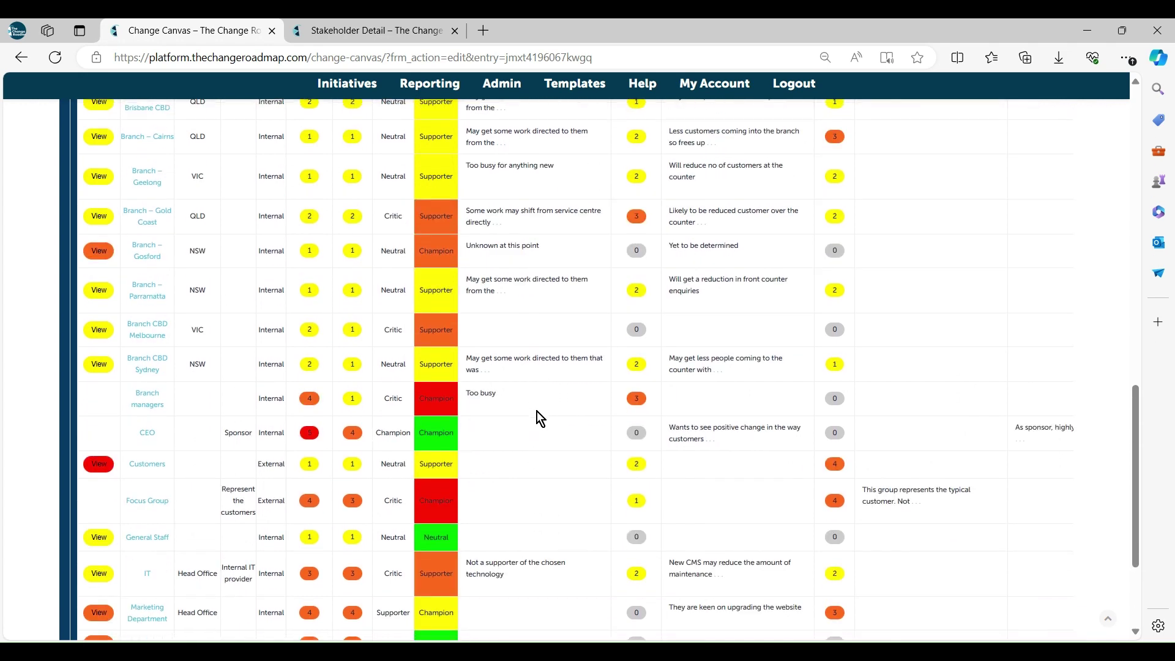
pyautogui.scroll(-2, 537, 411)
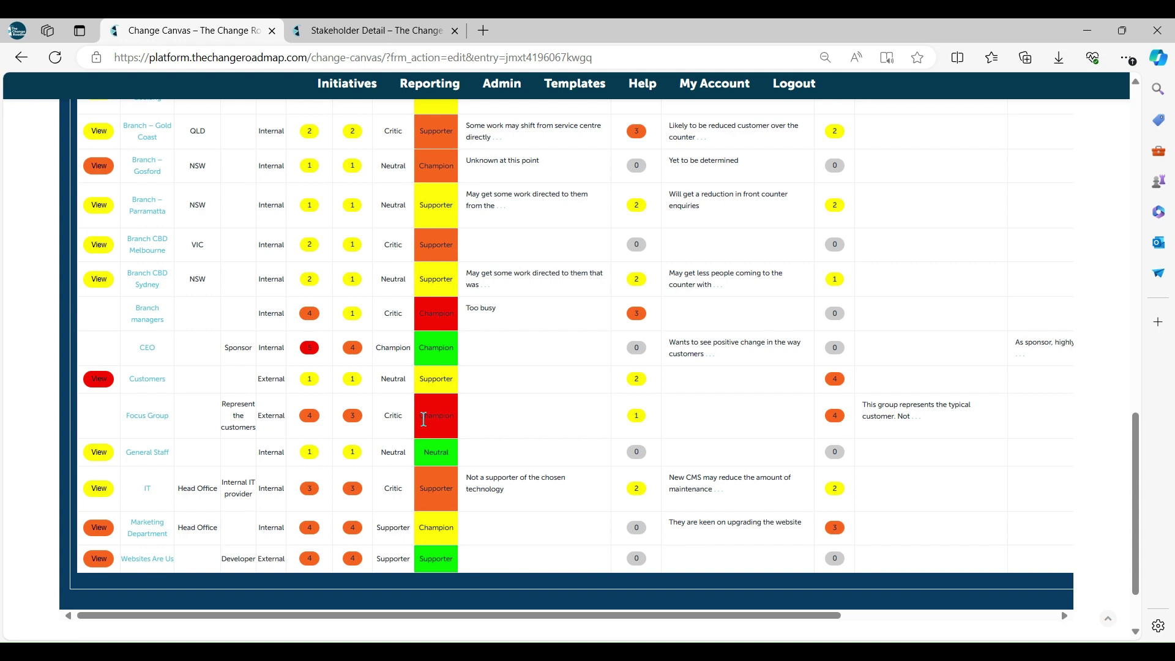
pyautogui.scroll(5, 395, 423)
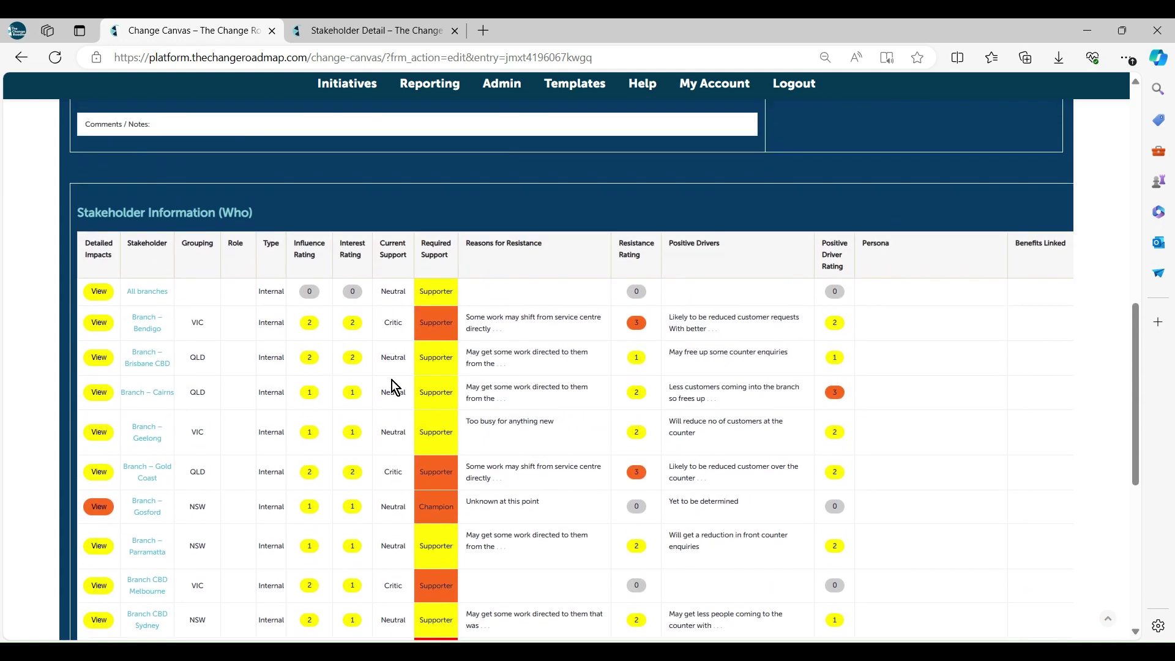
pyautogui.scroll(-5, 387, 340)
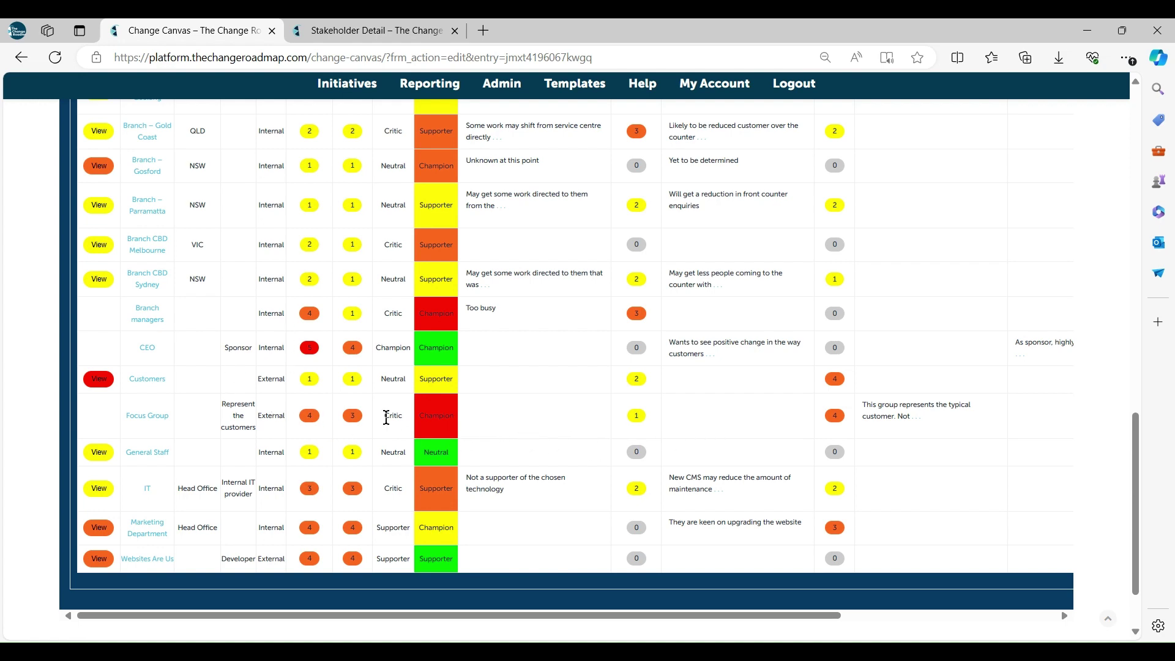
# - Sort the Stakeholder Information table by Grouping
pyautogui.scroll(2, 401, 438)
pyautogui.scroll(4, 401, 437)
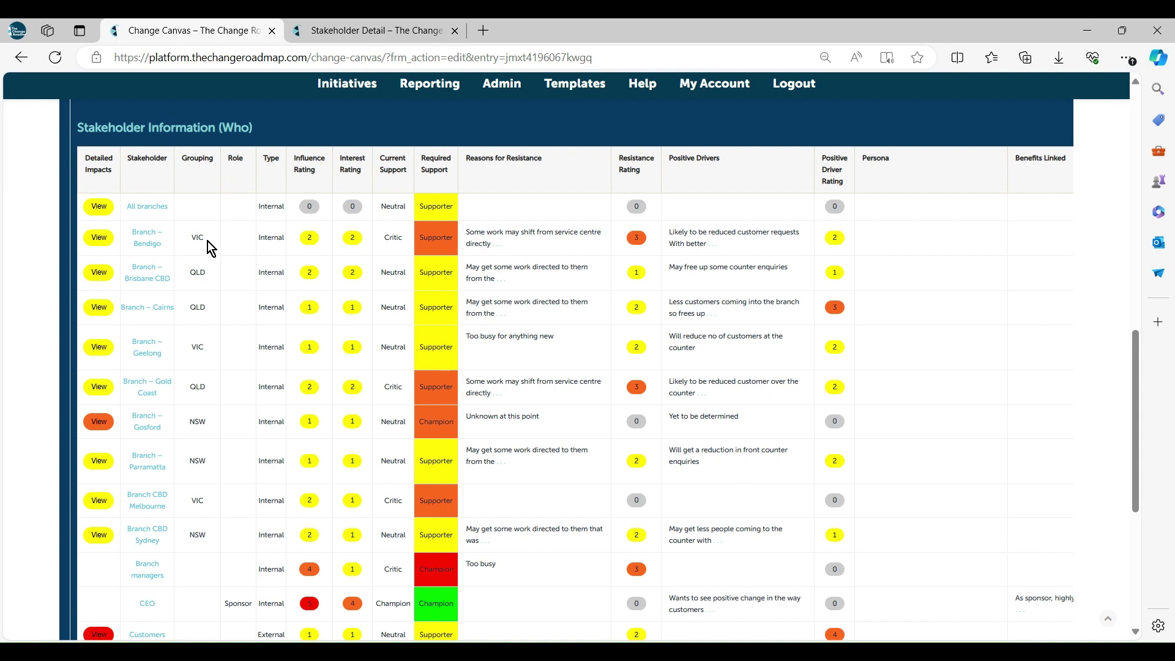
pyautogui.click(199, 166)
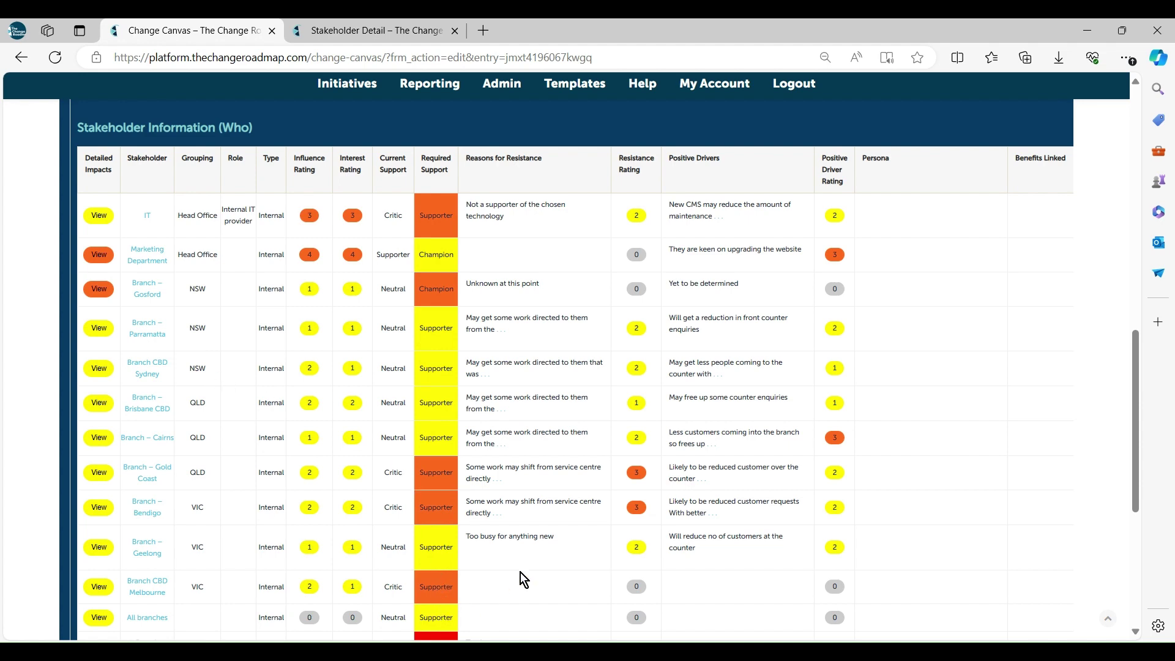
# - Examine the far columns of the sorted stakeholder table, covering persona, benefits linked, change readiness status and comments
pyautogui.scroll(-5, 691, 421)
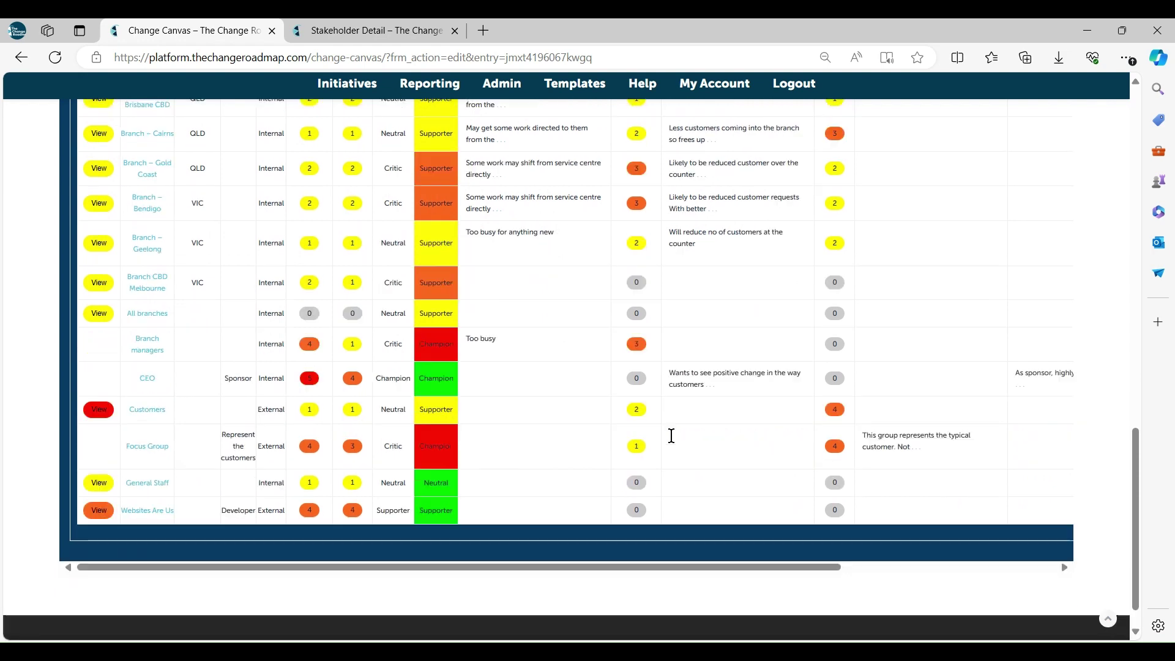
pyautogui.moveTo(606, 531); pyautogui.dragTo(829, 516)
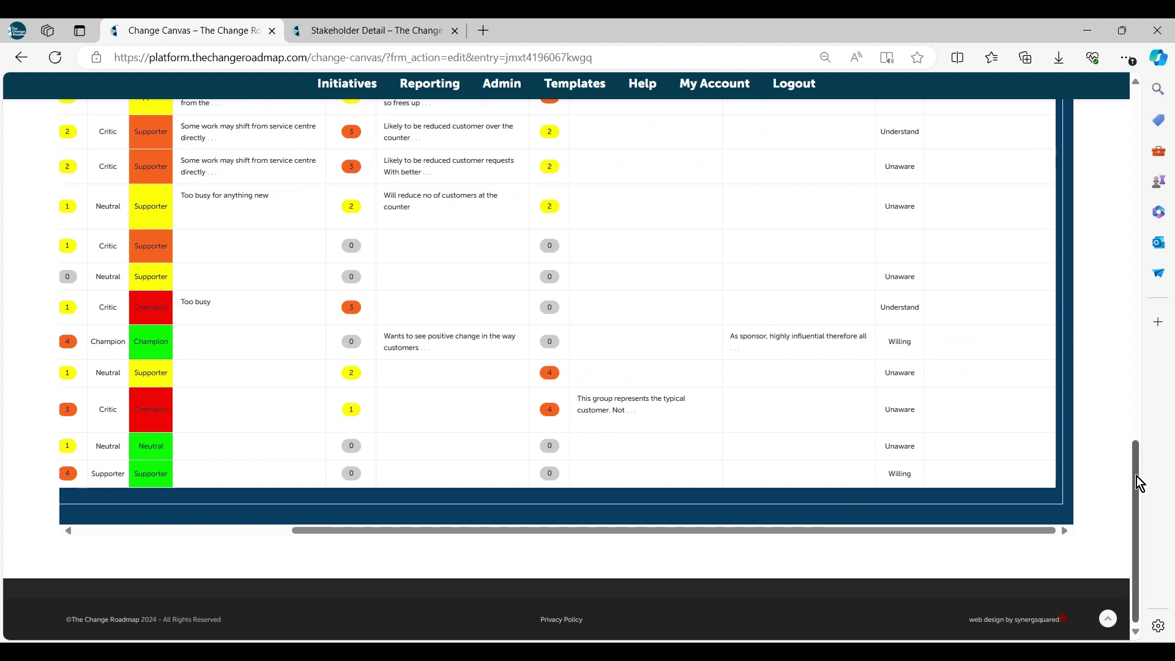
pyautogui.moveTo(1139, 480); pyautogui.dragTo(1136, 378)
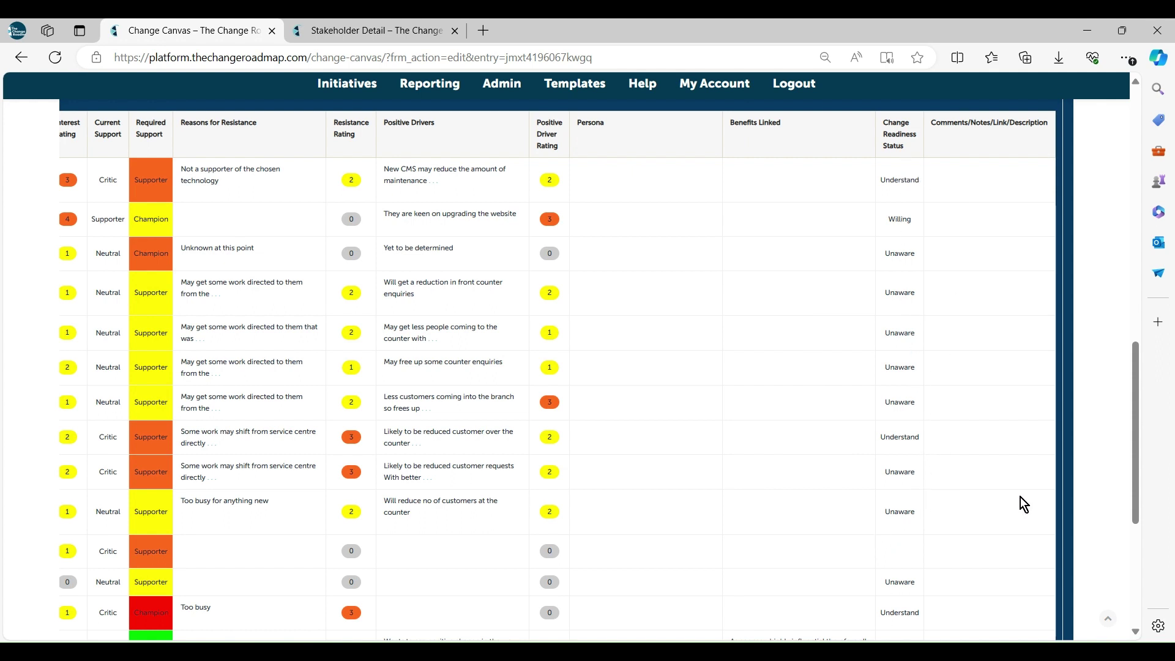
pyautogui.moveTo(1137, 460); pyautogui.dragTo(1121, 535)
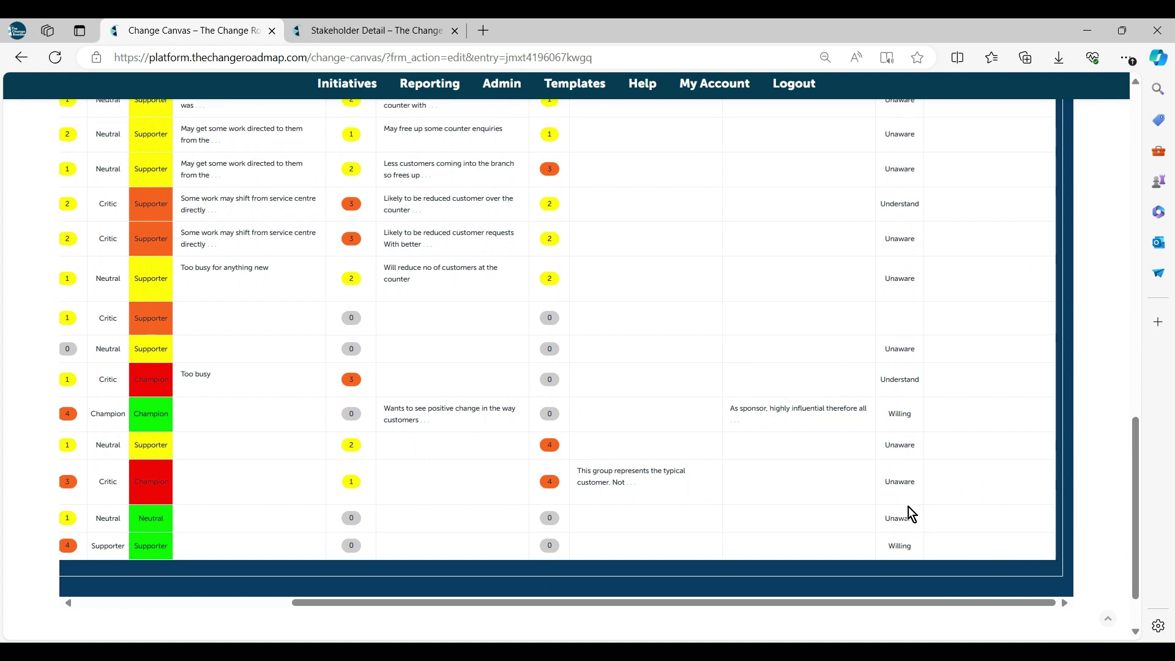
pyautogui.scroll(4, 940, 491)
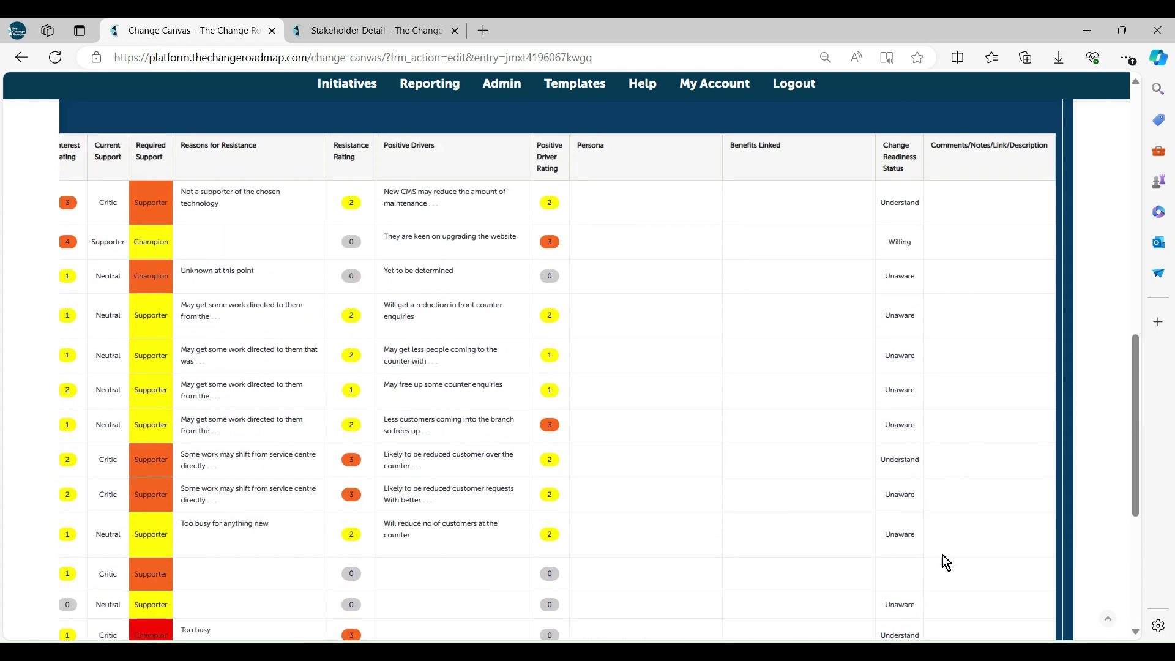
pyautogui.scroll(-2, 943, 551)
pyautogui.scroll(-2, 942, 552)
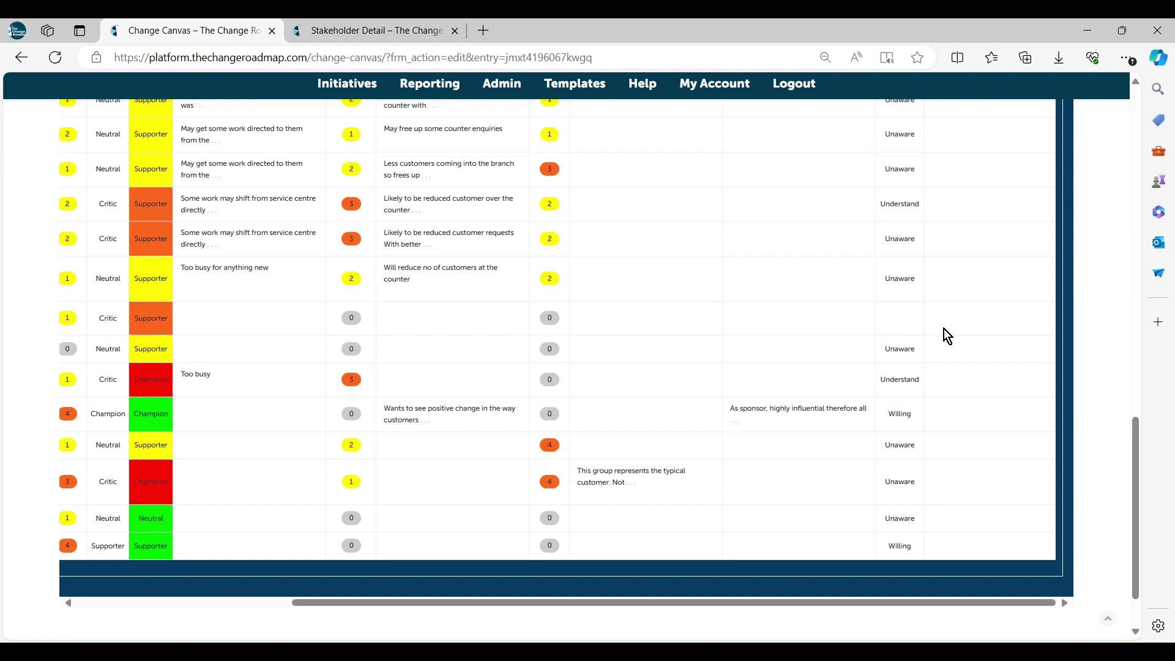
pyautogui.scroll(12, 943, 329)
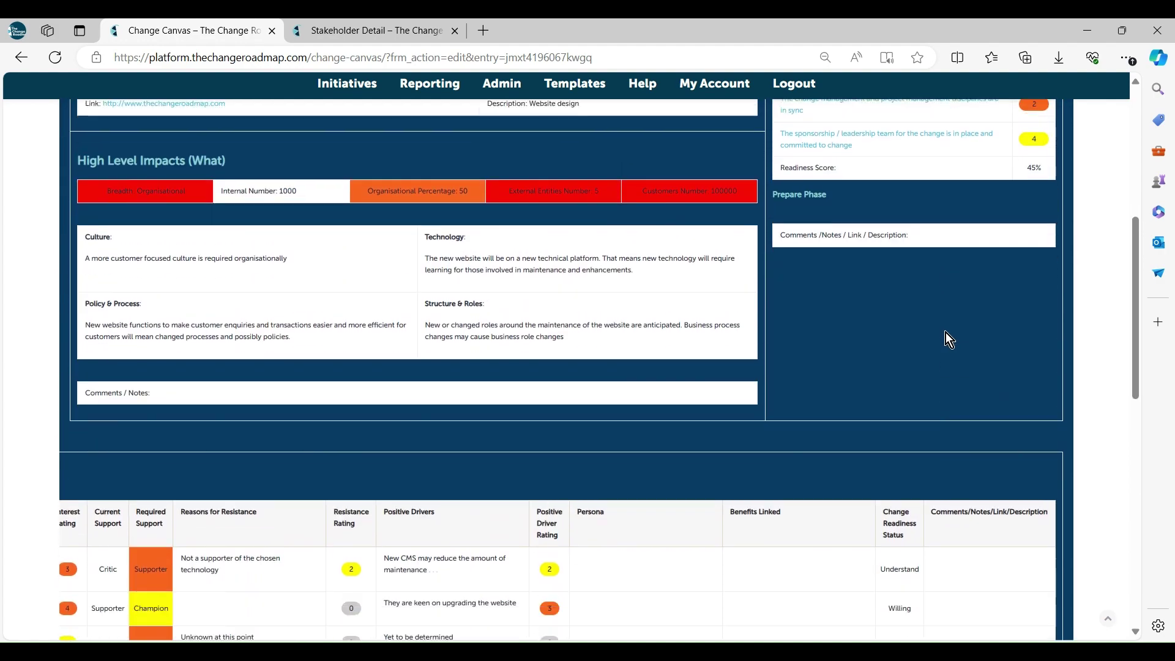
pyautogui.scroll(-1, 945, 332)
pyautogui.scroll(-15, 854, 571)
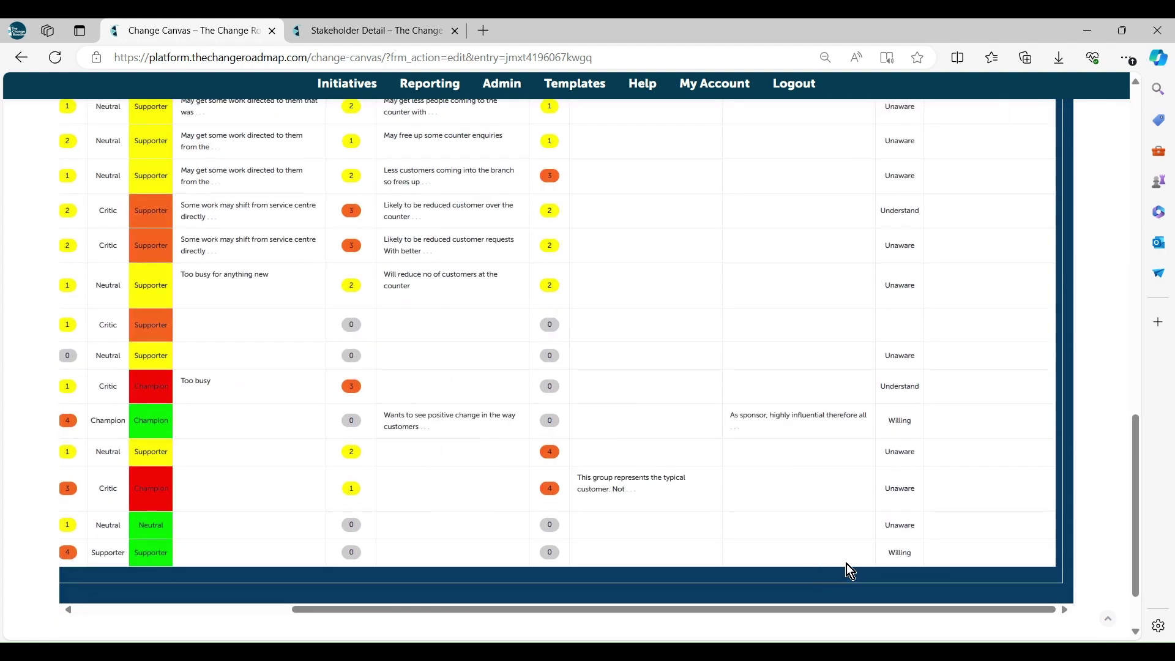
# - Bring the stakeholder table's first columns back into view and return to the Change Canvas overview section
pyautogui.moveTo(408, 604); pyautogui.dragTo(177, 600)
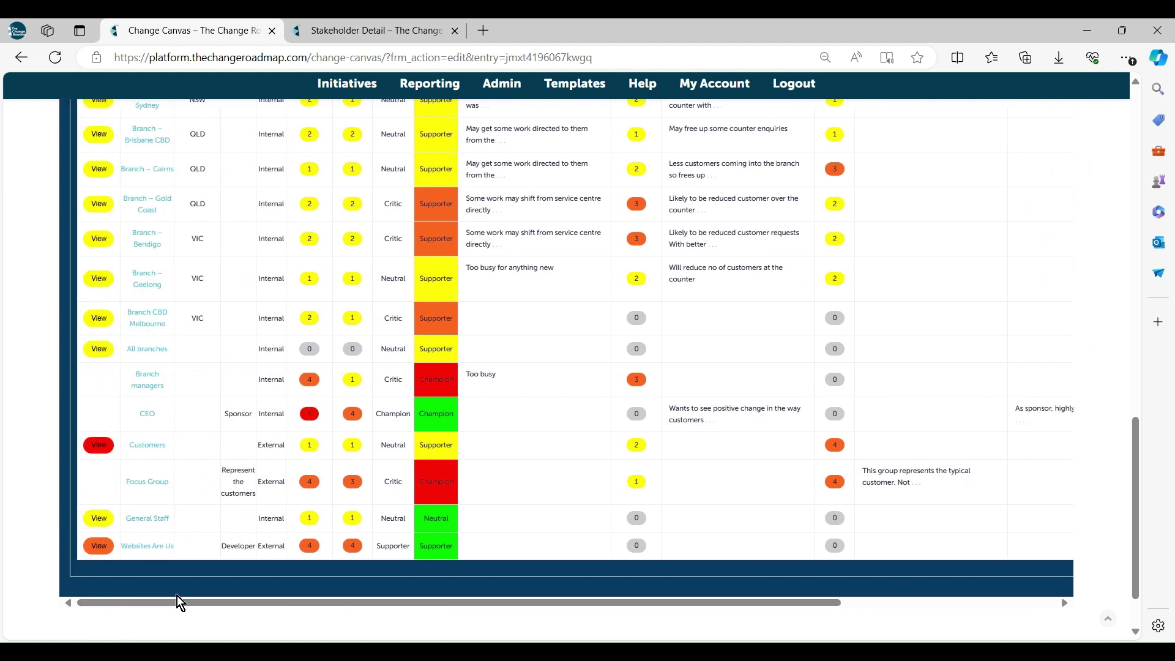
pyautogui.moveTo(1136, 468); pyautogui.dragTo(1136, 344)
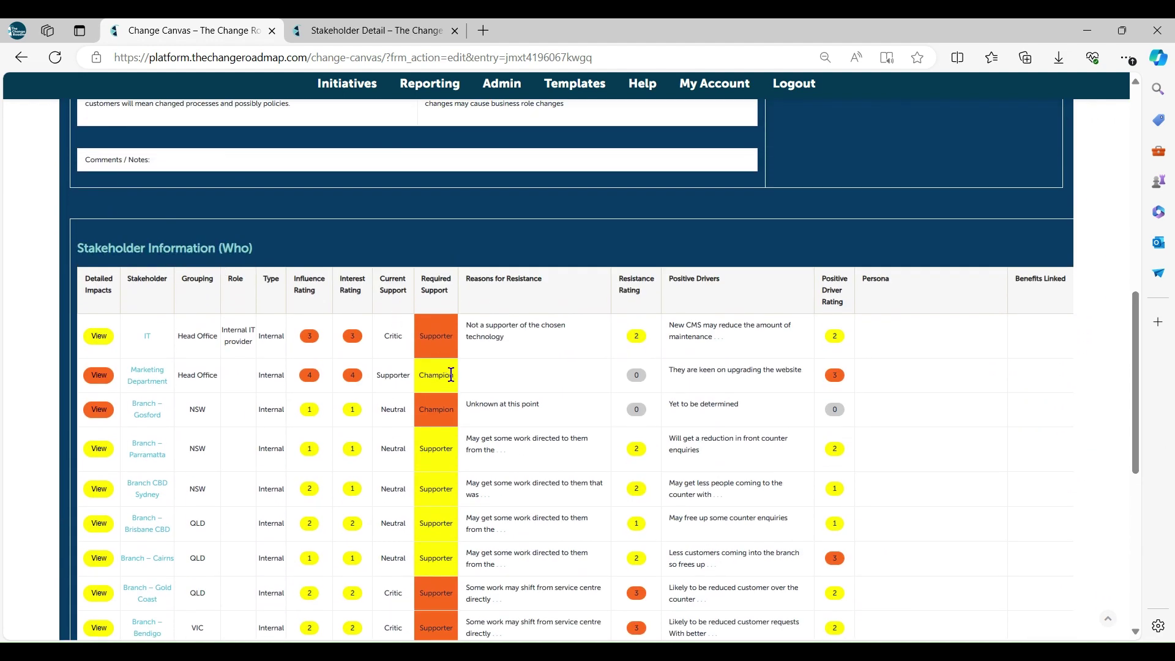
pyautogui.scroll(8, 533, 401)
pyautogui.scroll(3, 532, 401)
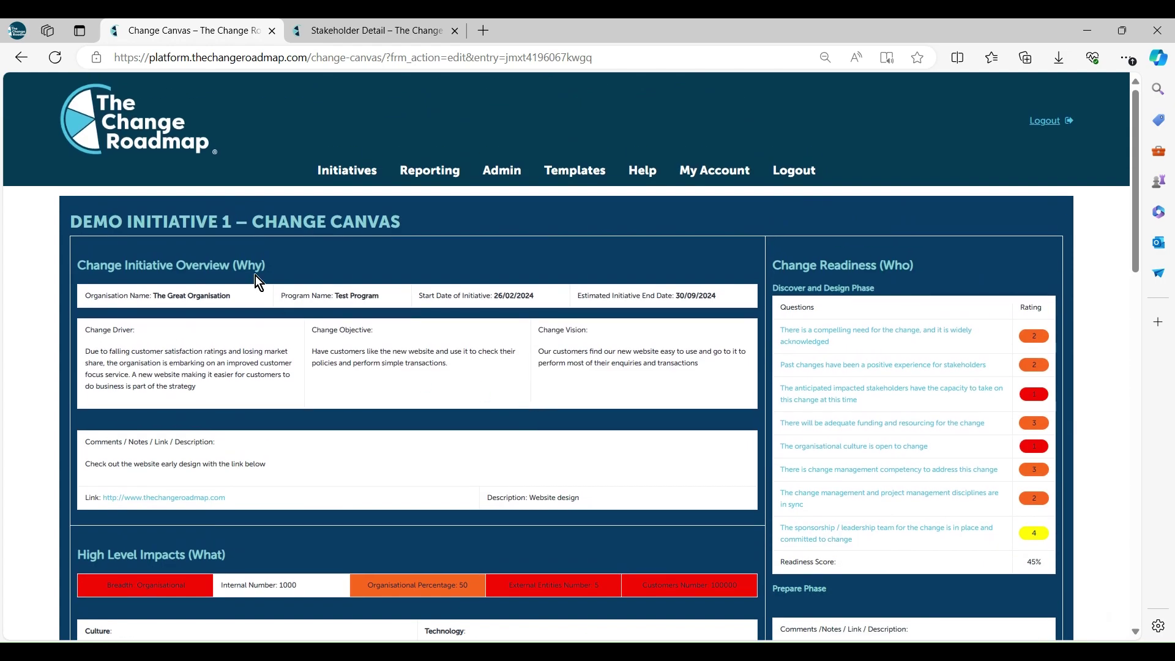